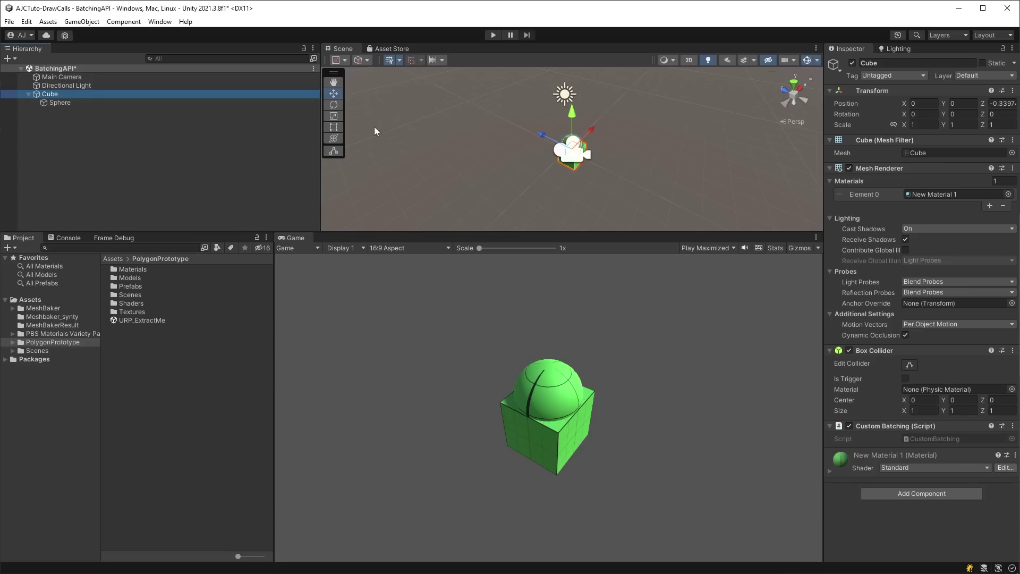
Move the Cube to about X 0.11, Z -0.04 and open its CustomBatching script, highlighting the StaticBatchingUtility.Combine call.
drag(577, 126, 607, 113)
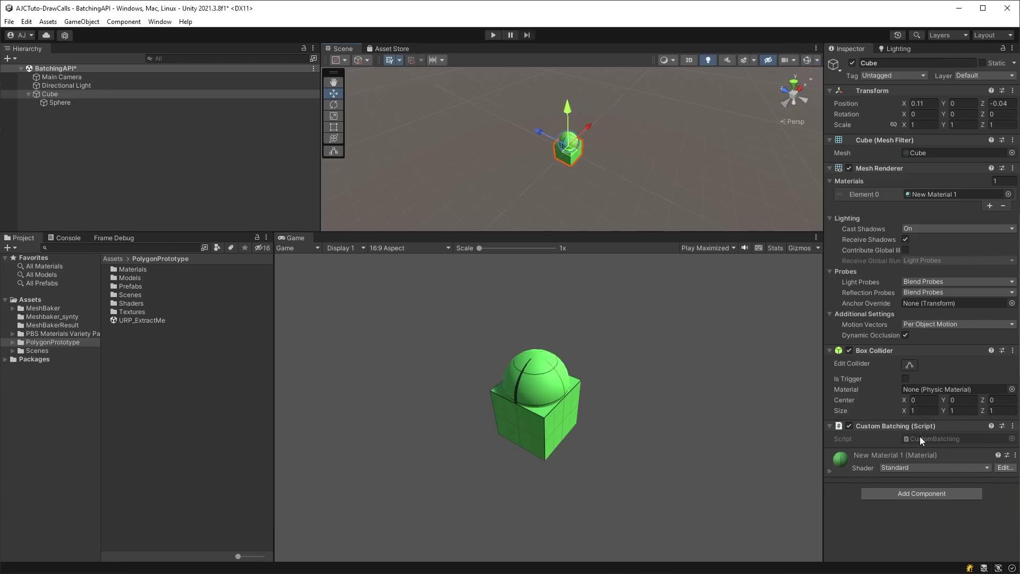
click(920, 437)
double_click(921, 438)
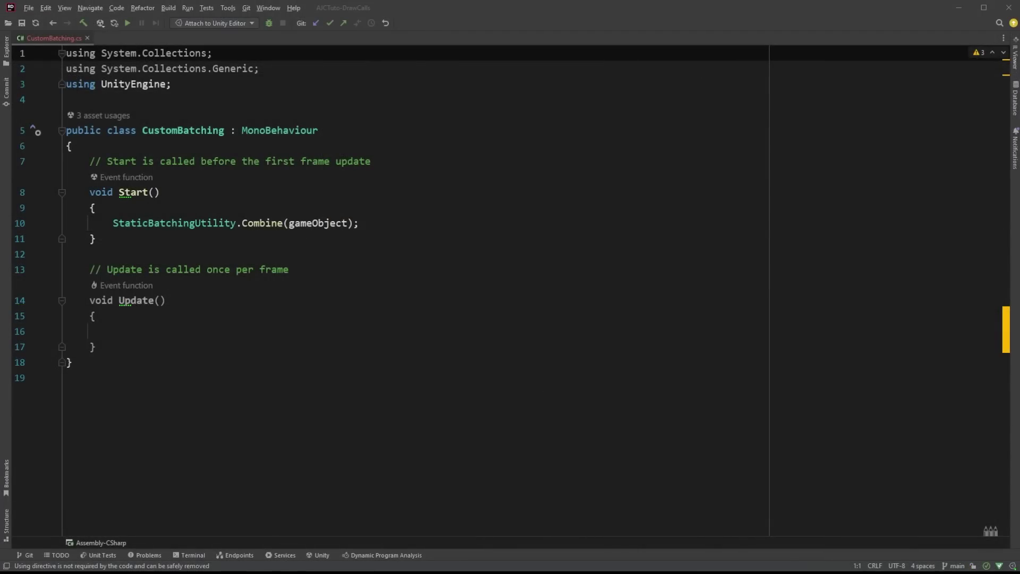
drag(113, 223, 387, 228)
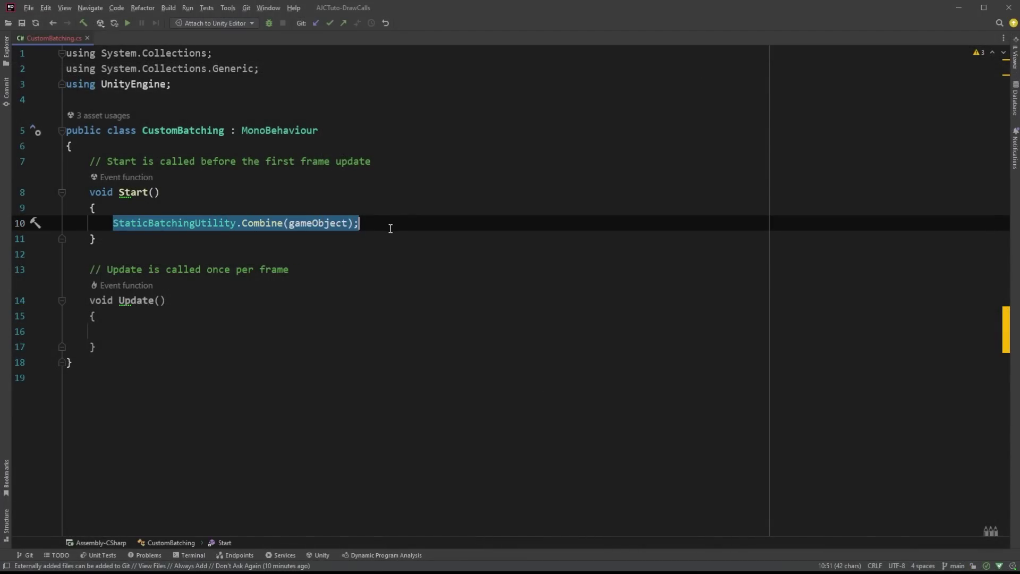
Return to Unity, run the scene, and inspect the Static Batch event under RenderForward.RenderLoopJob in the Frame Debugger.
key(alt+Tab)
click(119, 240)
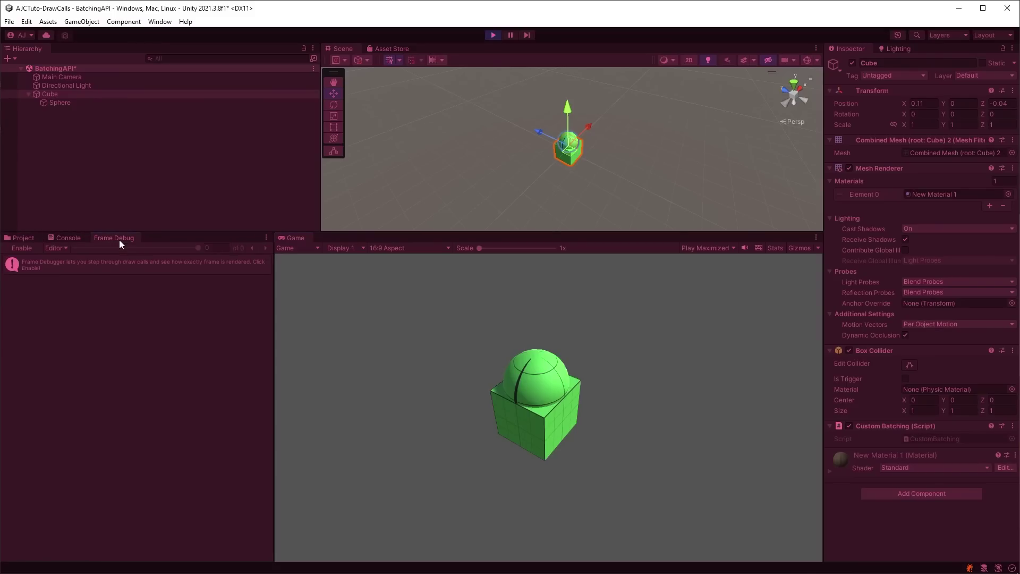
click(33, 250)
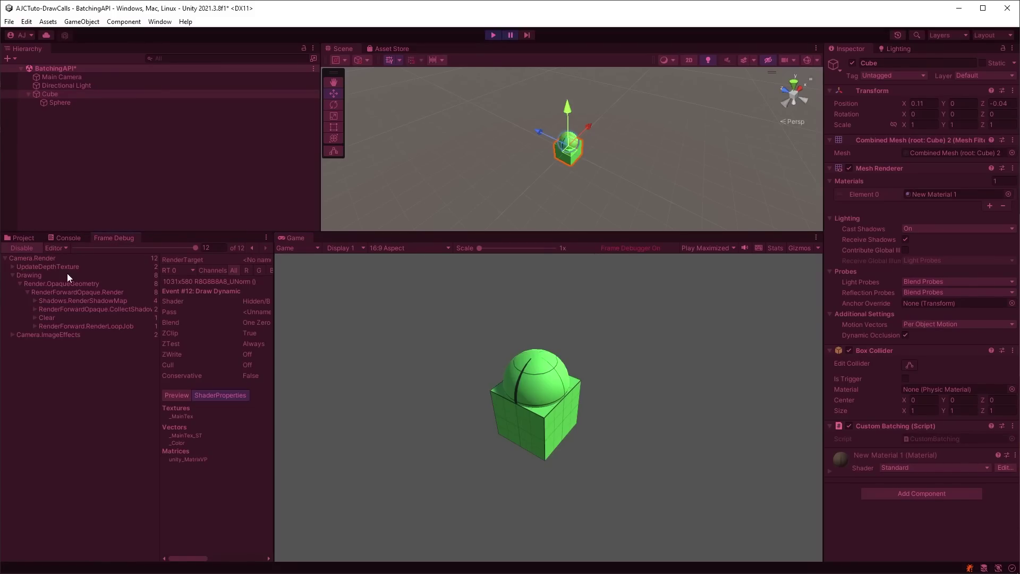
click(34, 326)
click(62, 334)
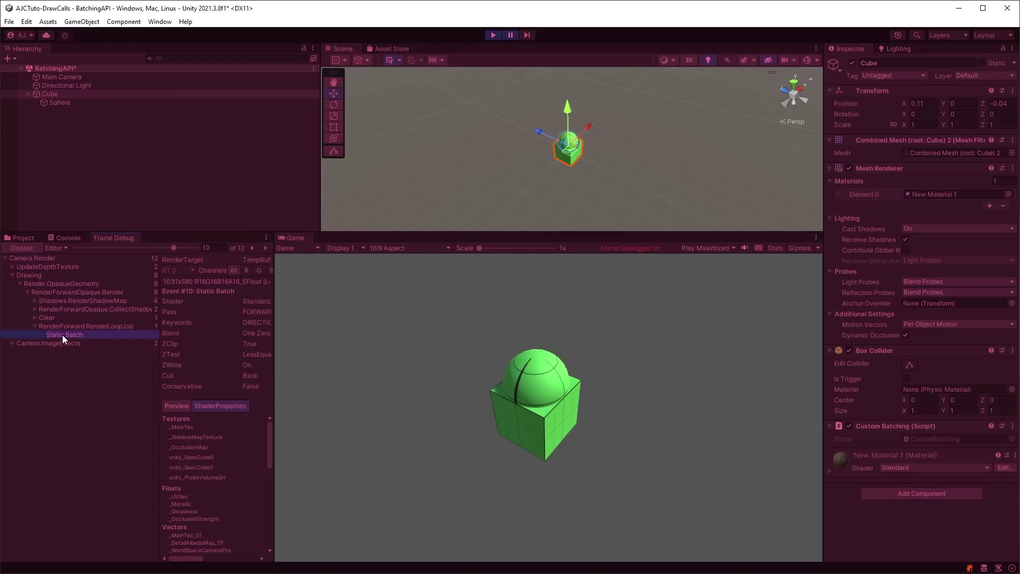
drag(273, 356, 348, 356)
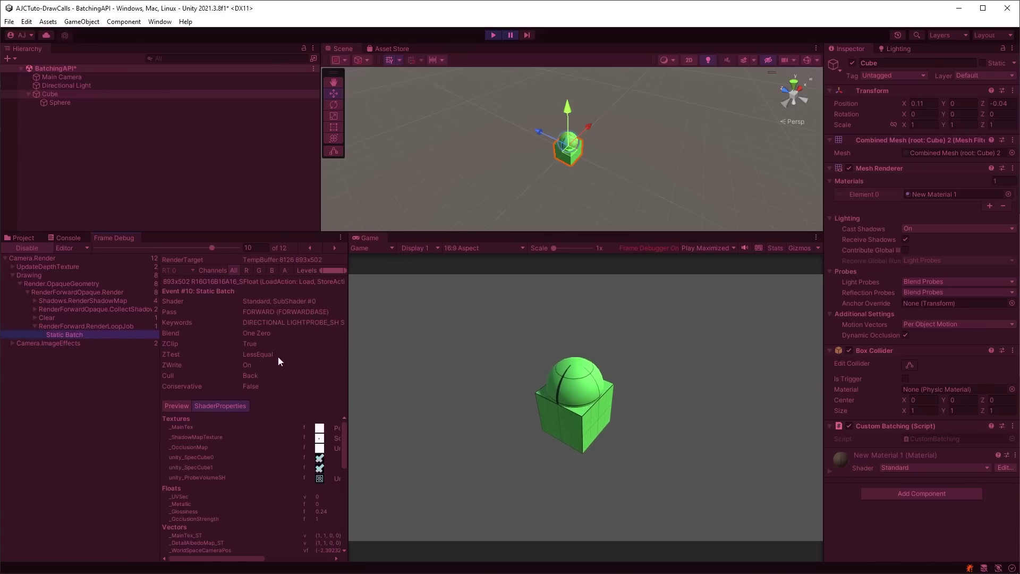
click(97, 324)
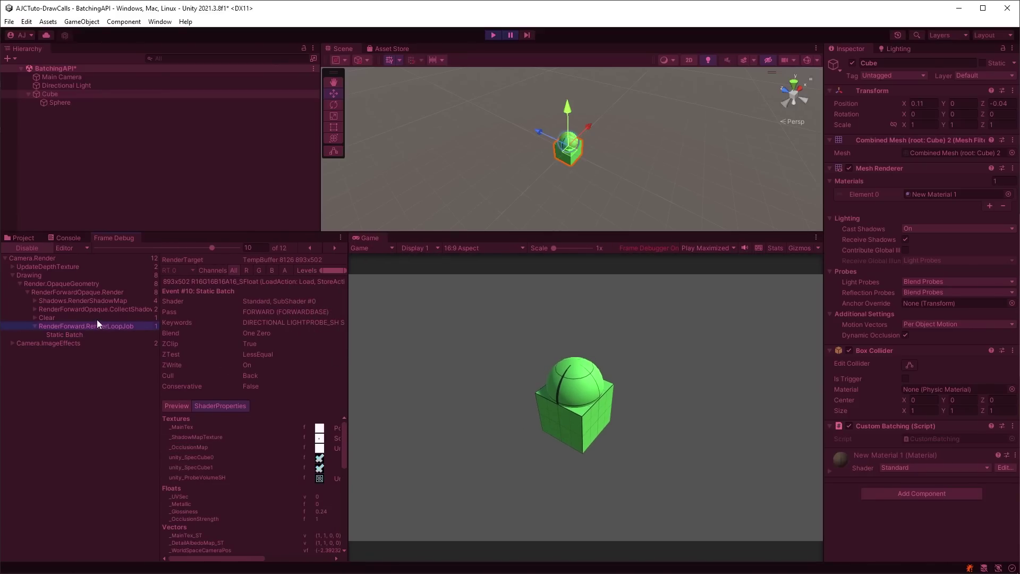
click(94, 334)
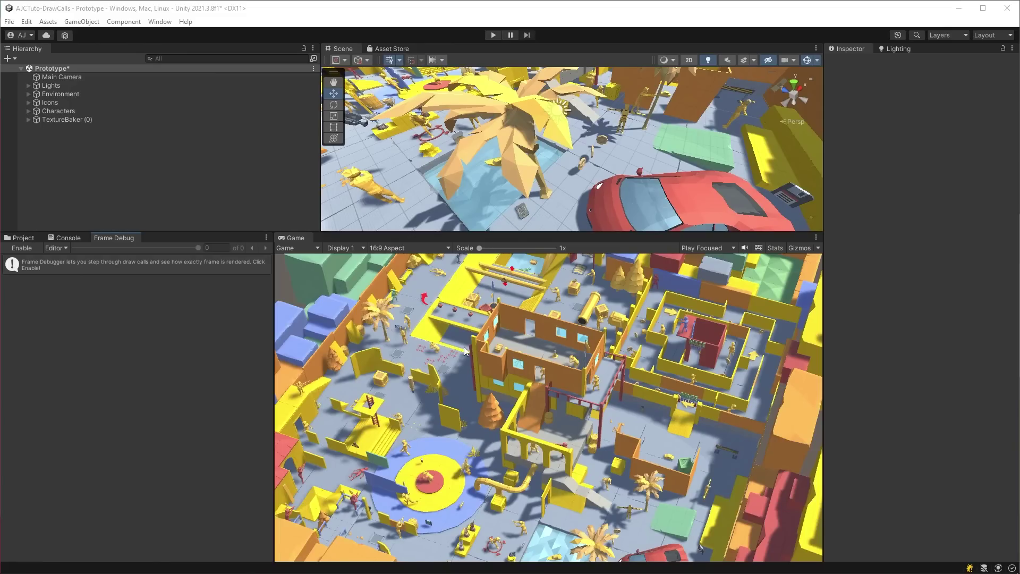
Enable the Batching Static flag for the Environment and Icons objects, including all their children.
click(82, 94)
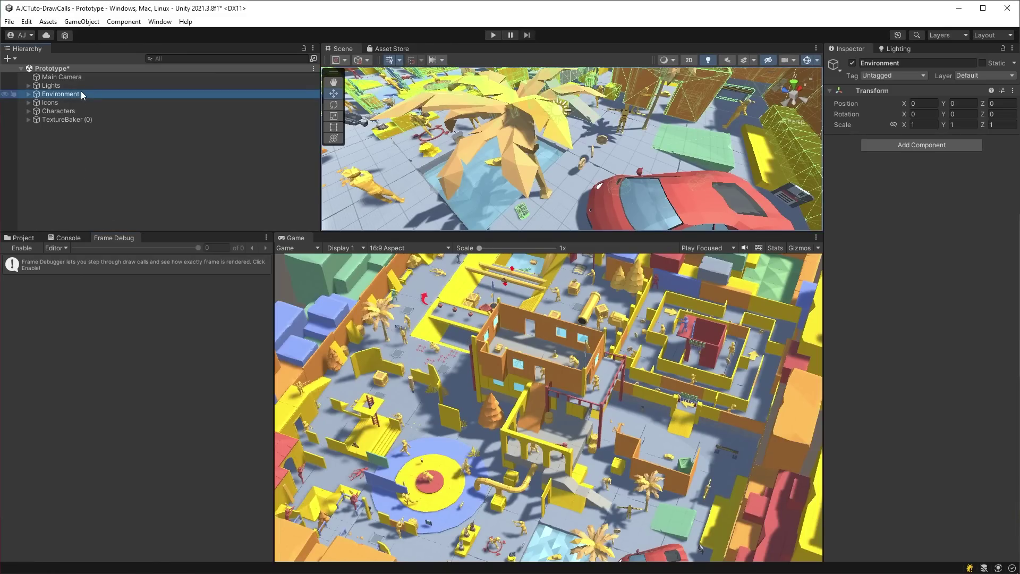
shift+click(84, 103)
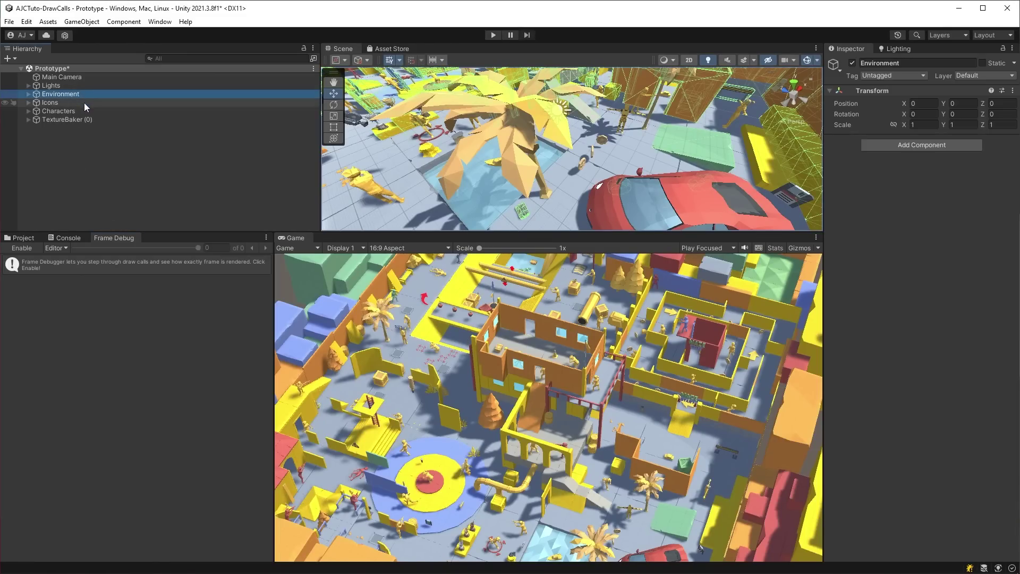
click(1015, 64)
click(971, 104)
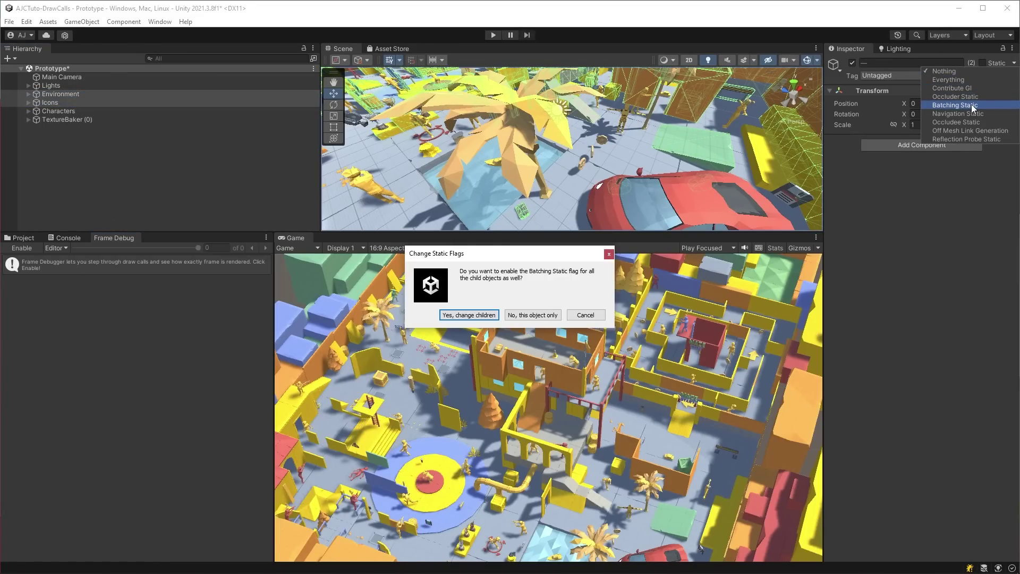
click(469, 315)
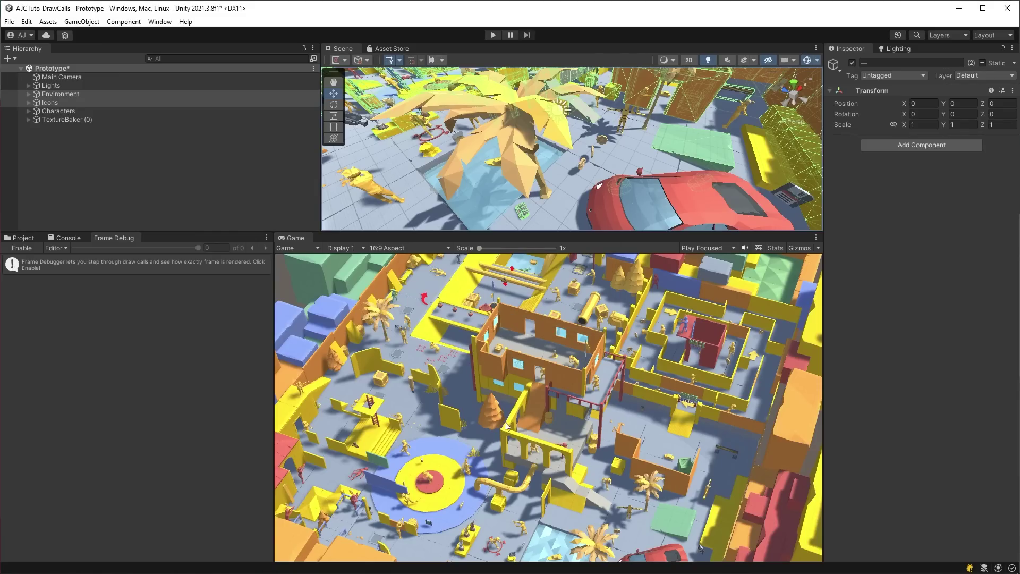
Set the Game view to Play Maximized, run the Prototype scene, and toggle the rendering statistics.
click(734, 248)
click(701, 269)
key(ctrl+p)
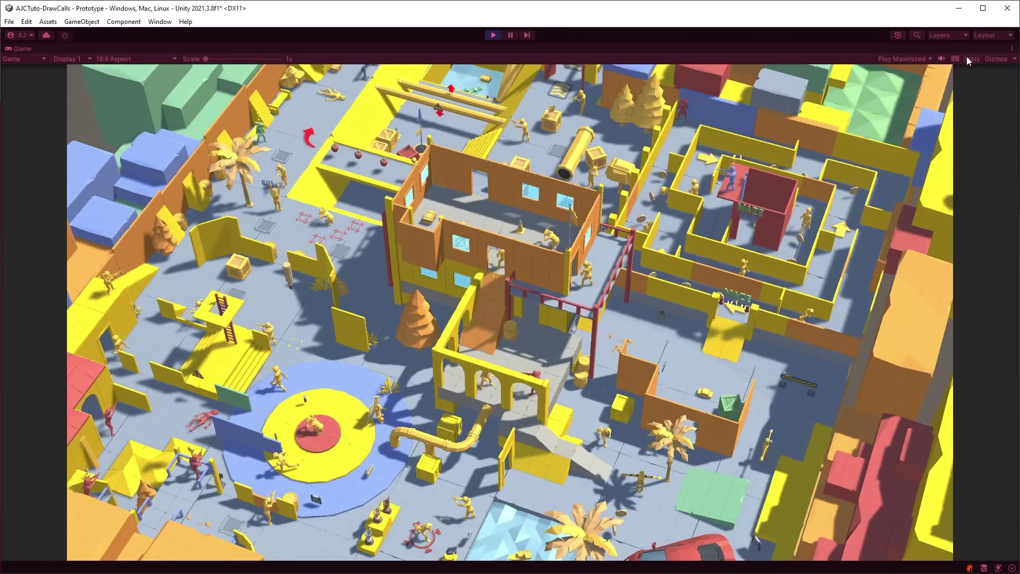
click(967, 57)
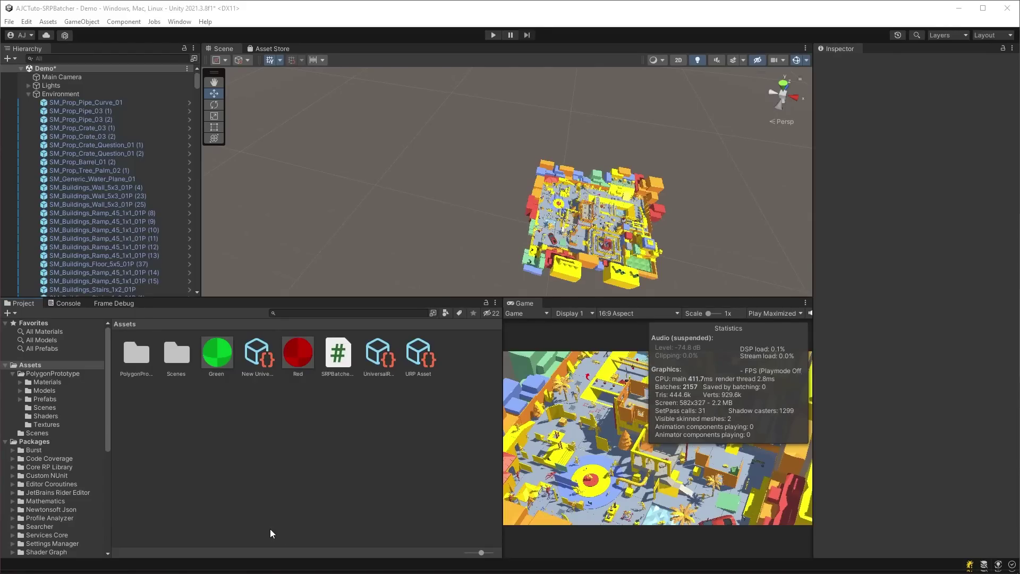
Select the Green material asset and go to the shader it uses.
click(212, 362)
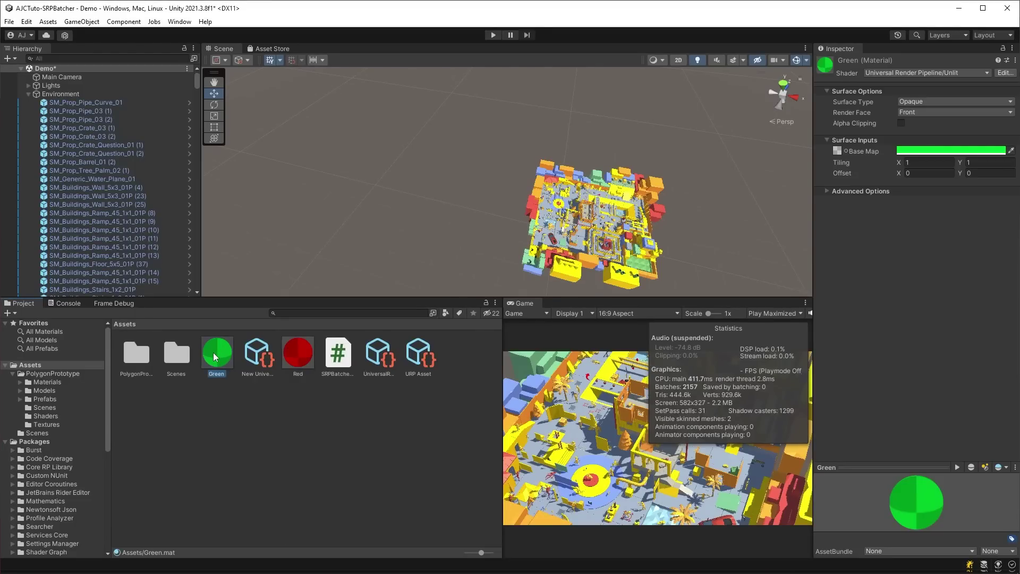
click(1000, 73)
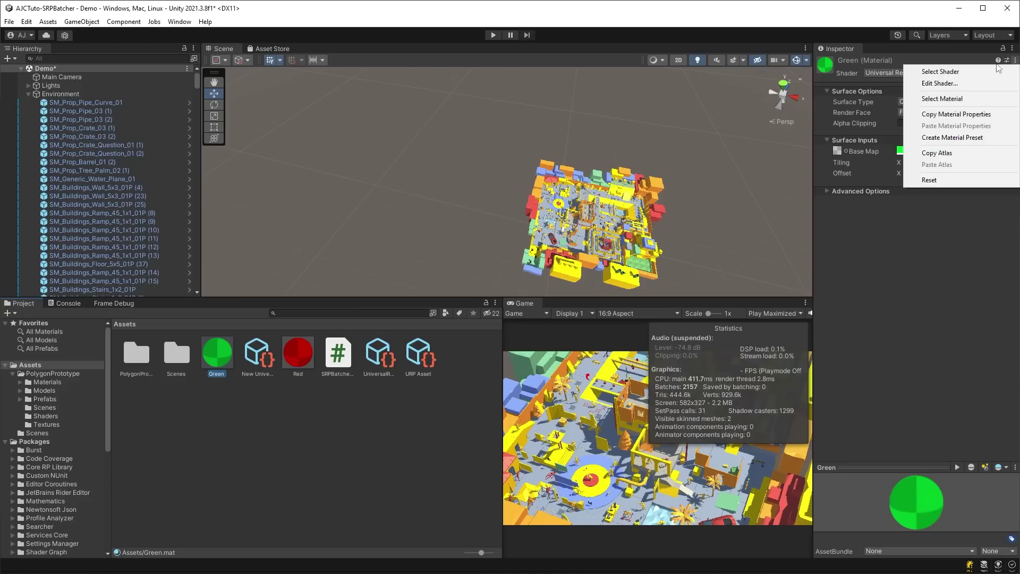
click(959, 72)
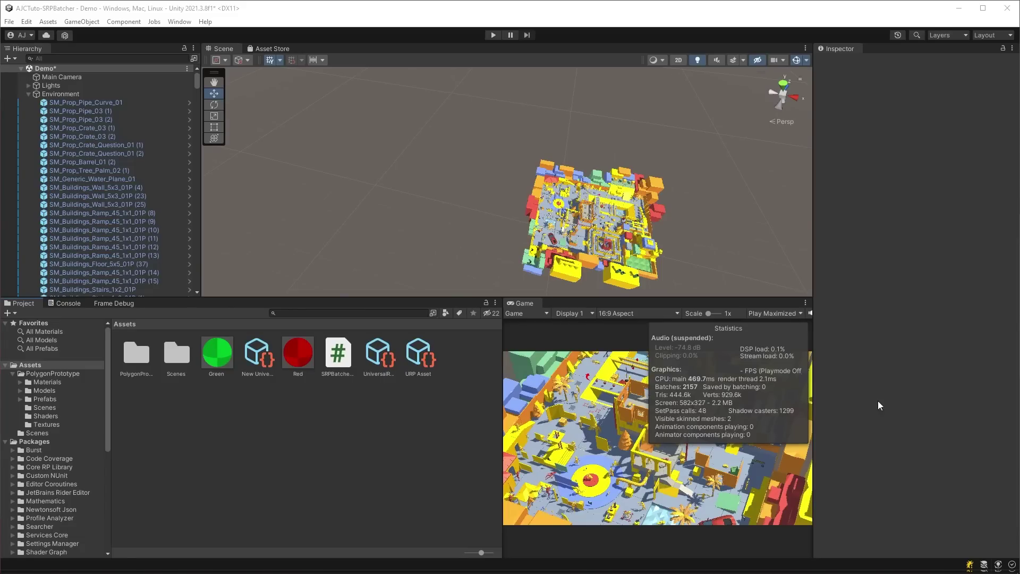
Show all additional properties of the URP Asset by setting the Core Render Pipeline visibility preference to All Visible.
click(419, 355)
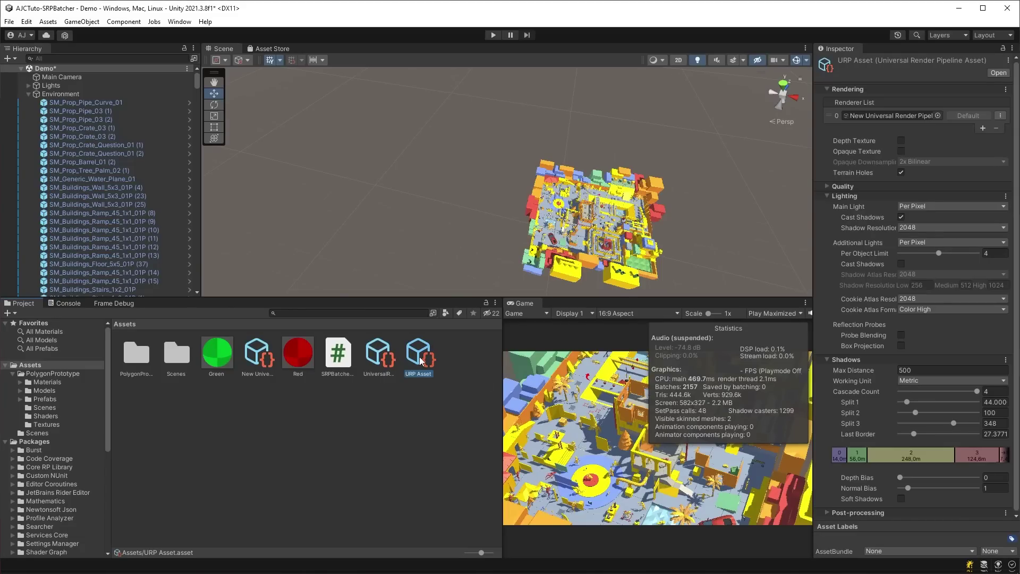
click(1005, 90)
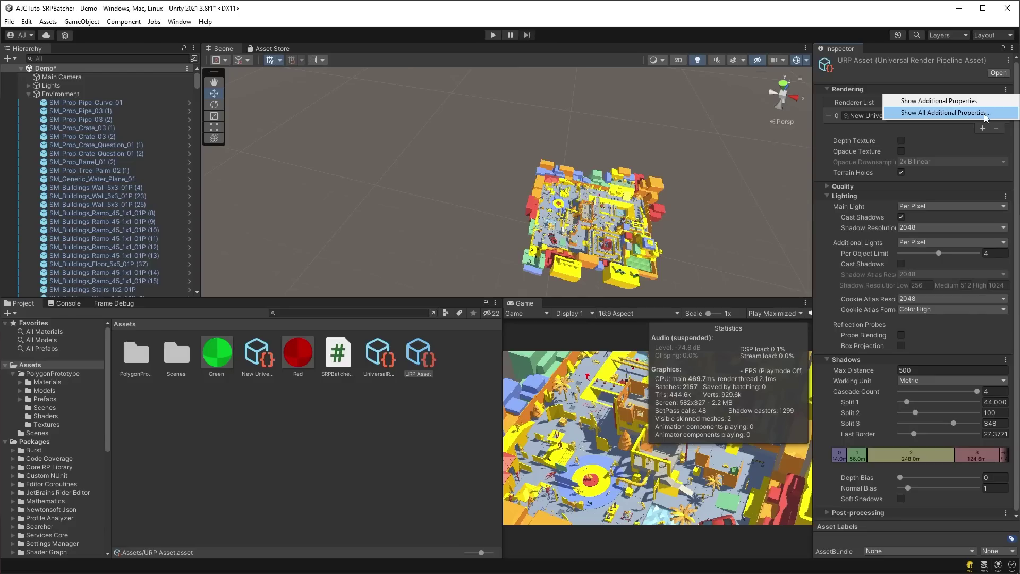
click(945, 113)
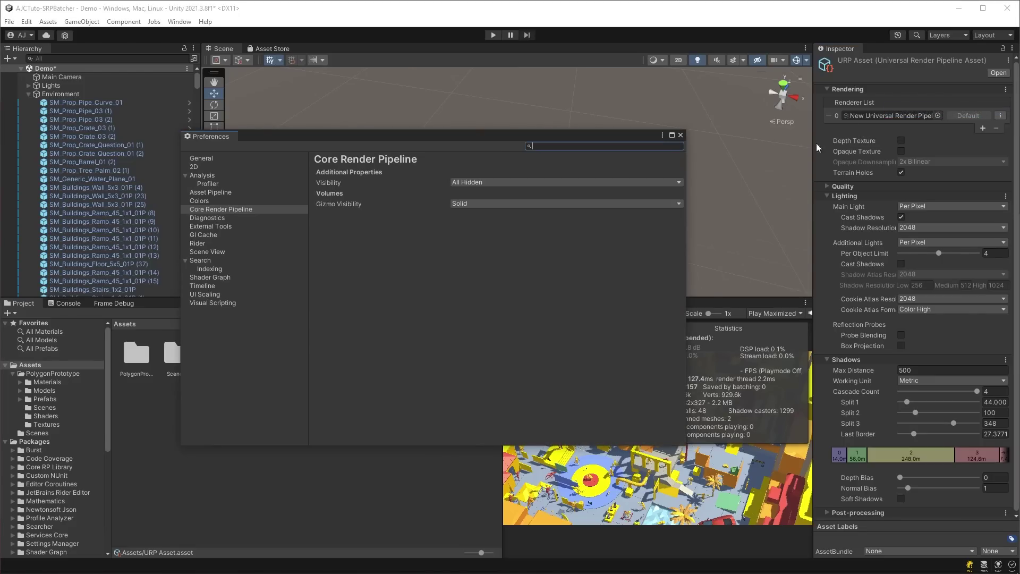
click(480, 183)
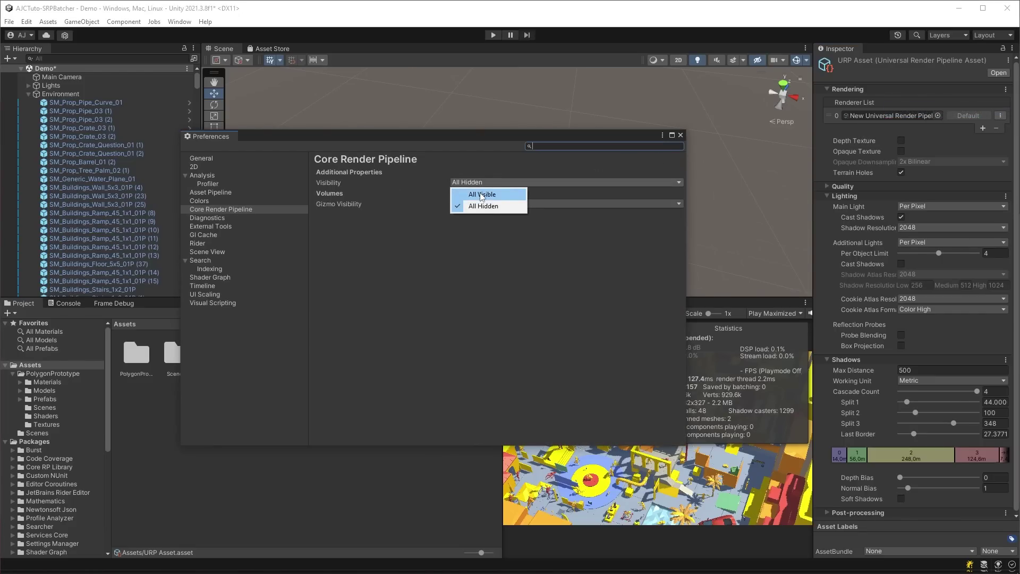
click(481, 194)
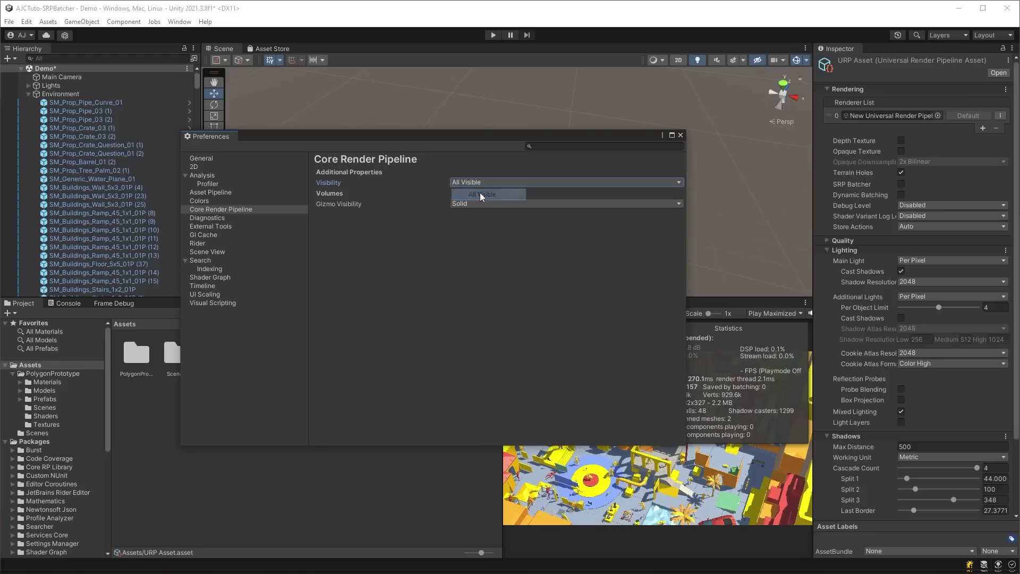
click(680, 135)
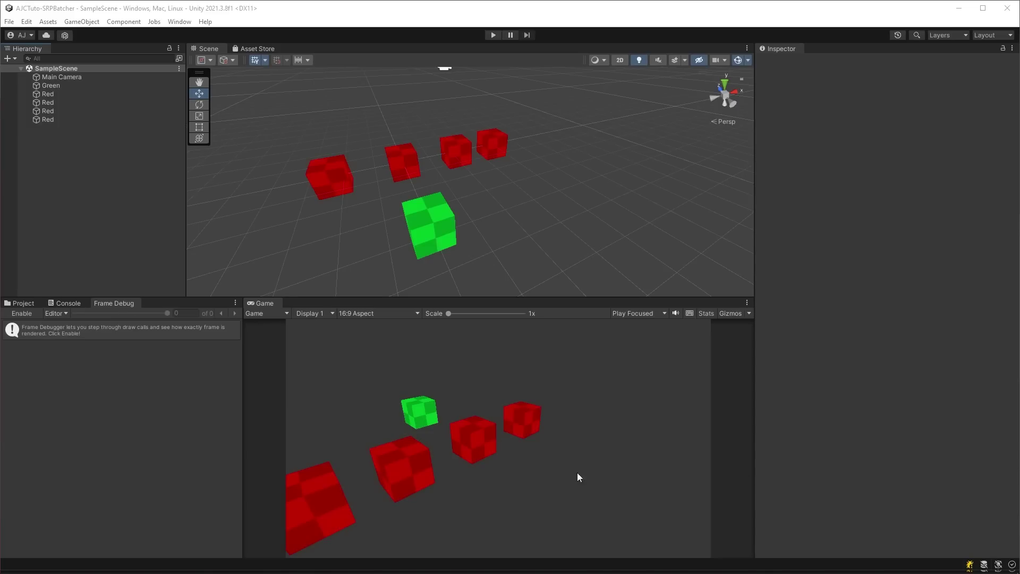
Compare the materials and shaders assigned to the Green cube and the first Red cube.
click(78, 85)
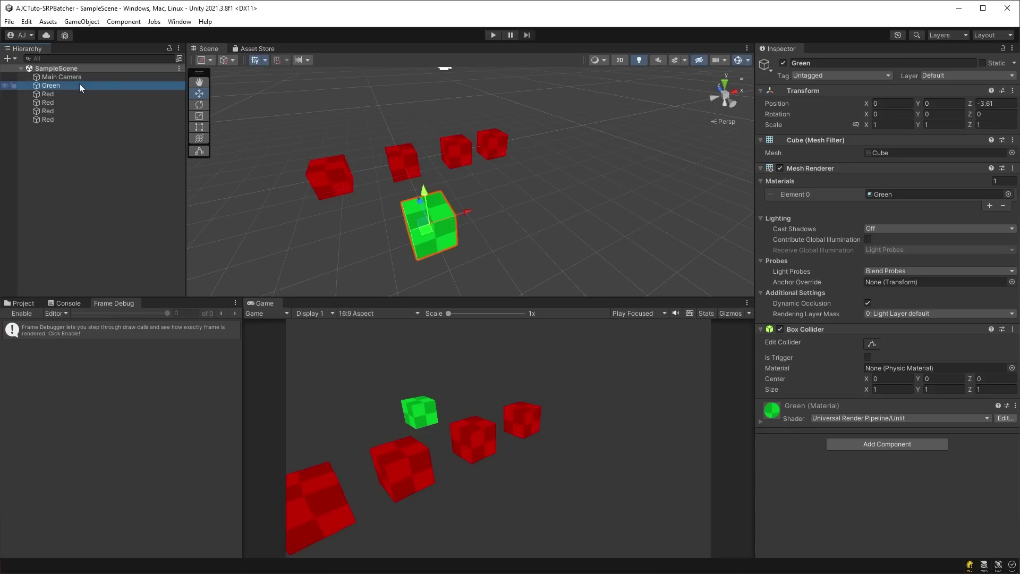
click(81, 91)
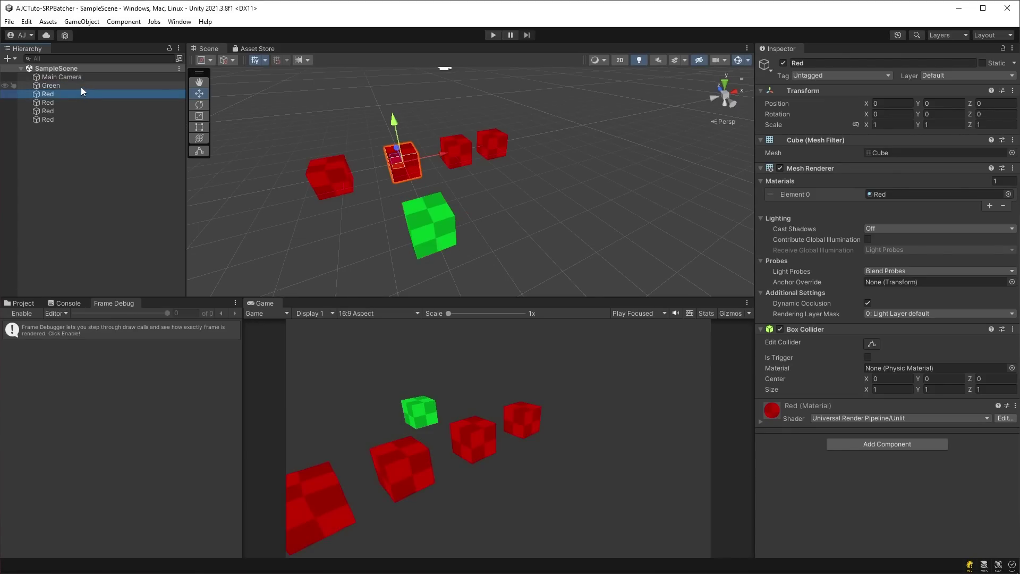
click(81, 86)
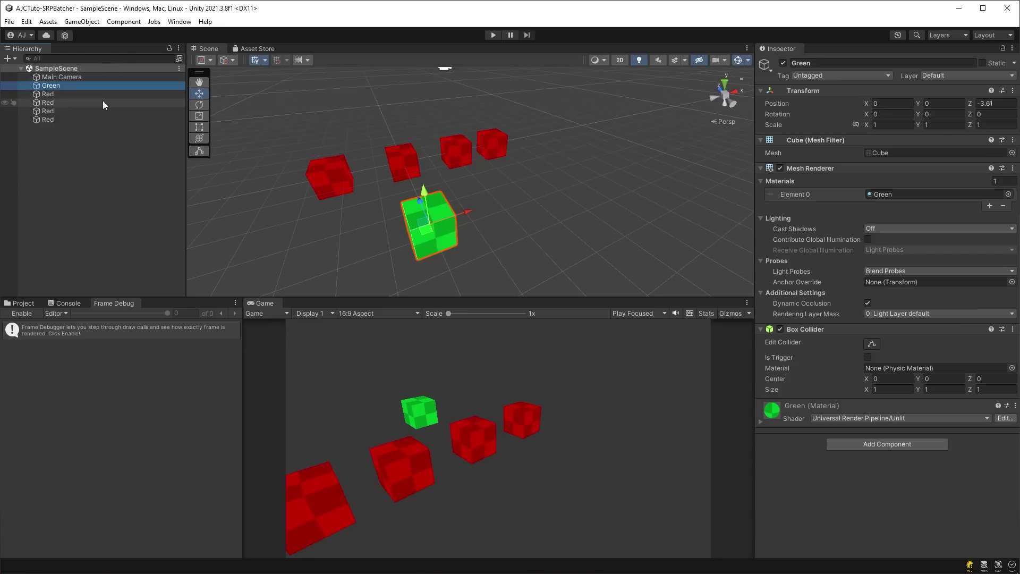
click(101, 96)
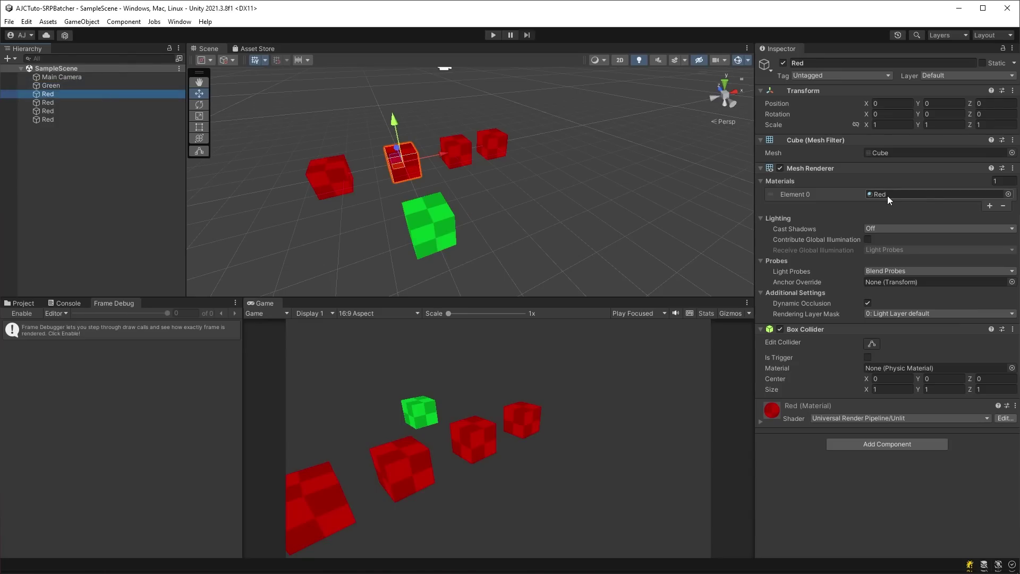
click(108, 88)
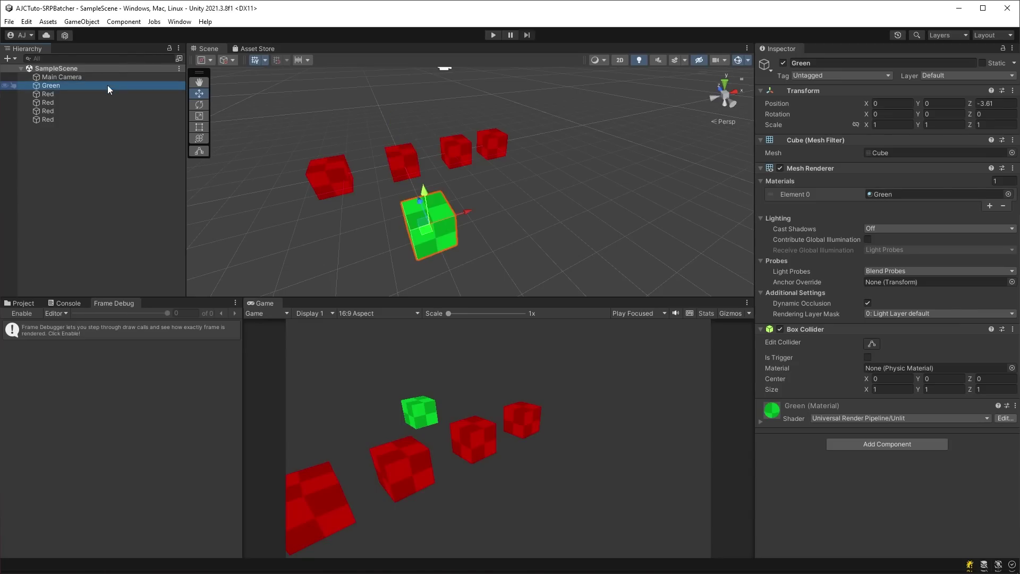
Expand the Green cube's material and examine its Universal Render Pipeline/Unlit shader for SRP Batcher compatibility.
click(759, 422)
right_click(1001, 408)
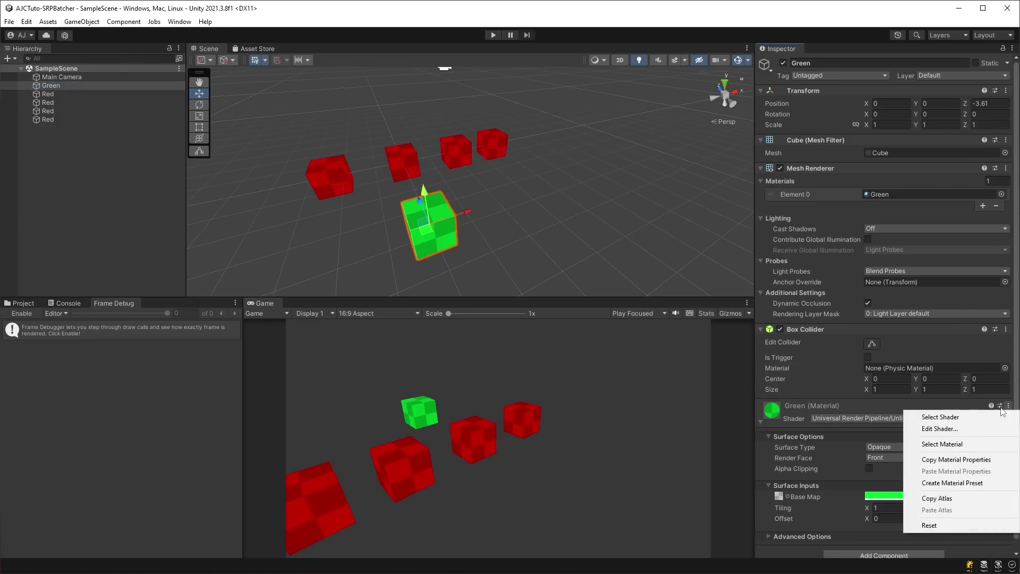
click(972, 416)
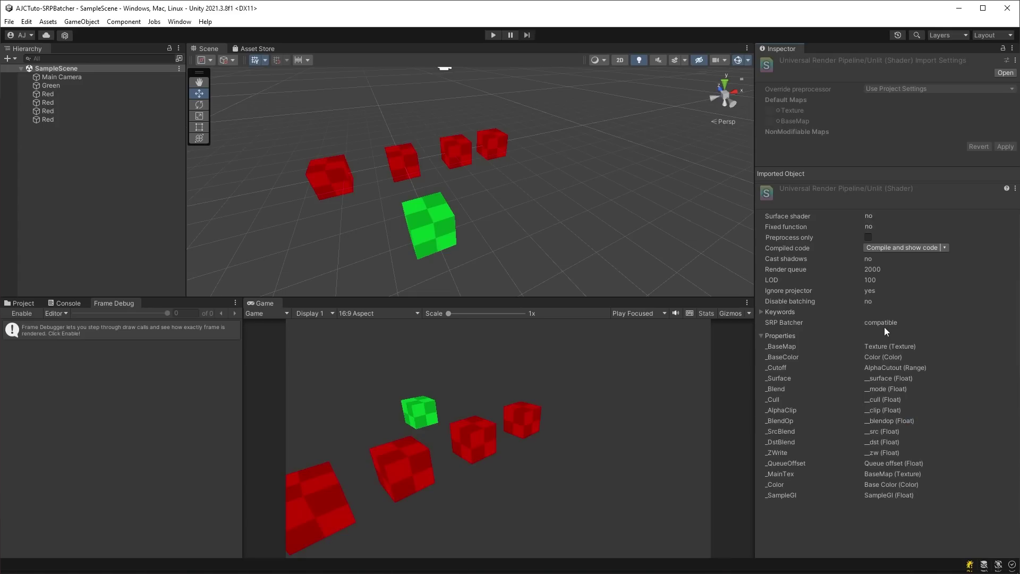
Run the SampleScene and inspect the SRP Batch event under DrawOpaqueObjects in the Frame Debugger.
click(87, 85)
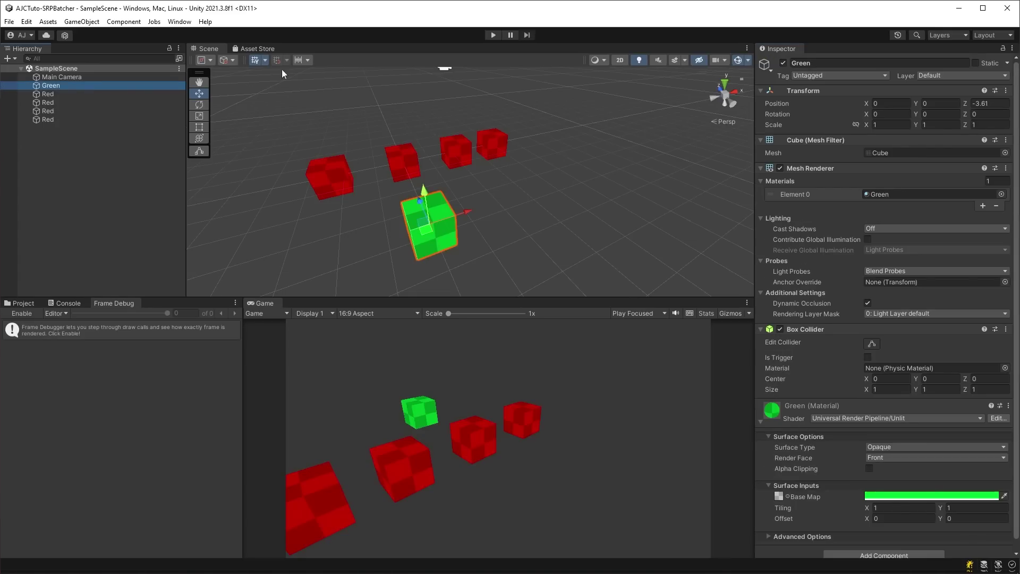
click(494, 35)
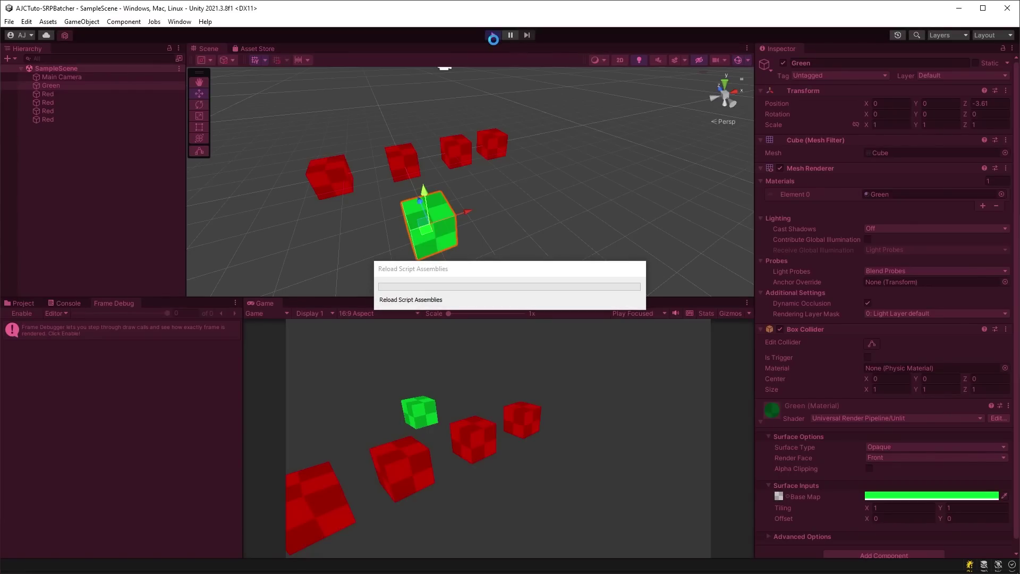
click(22, 314)
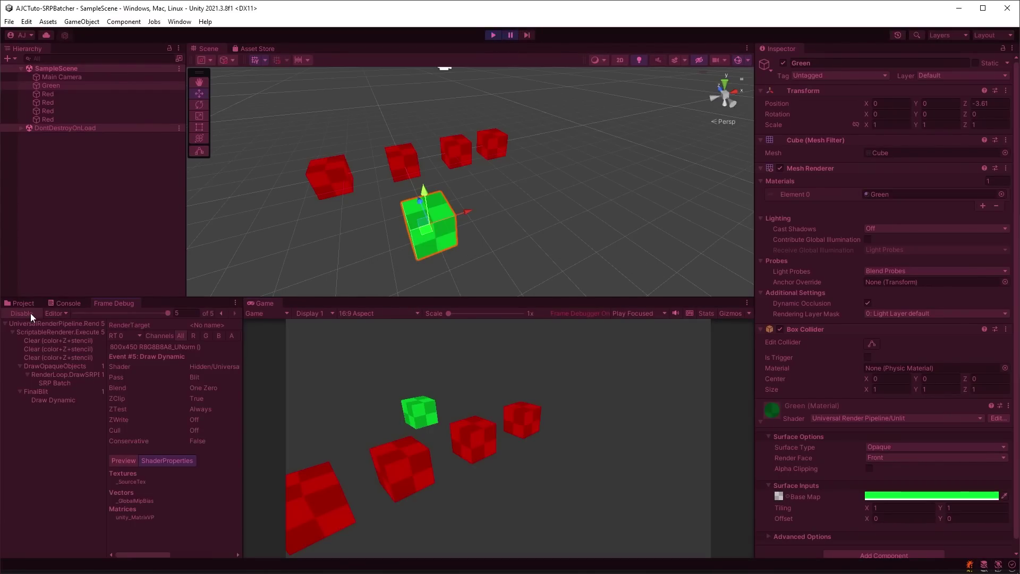
click(59, 381)
click(59, 374)
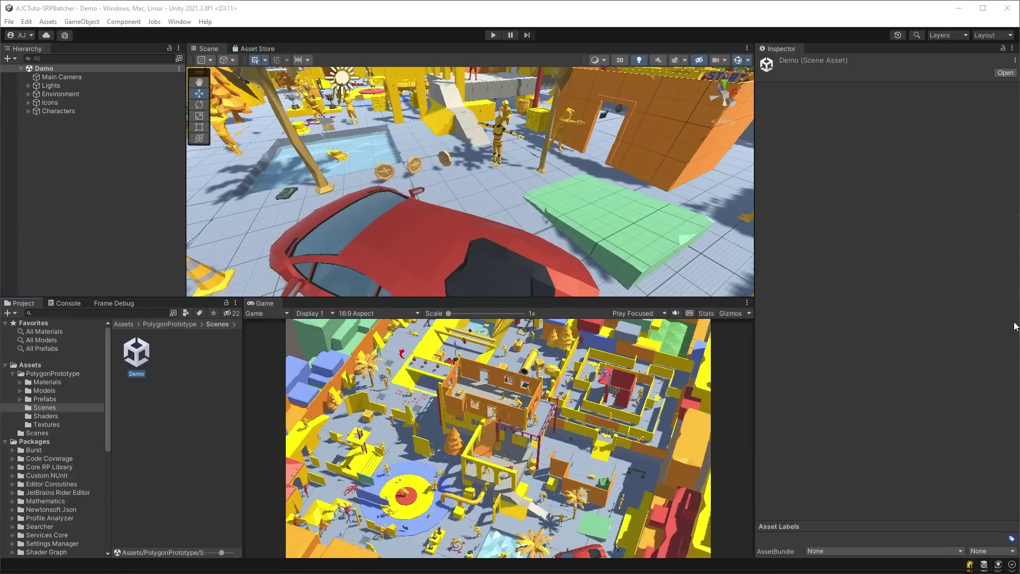
Enable the Batching Static flag on the Environment and Icons objects, including all of their children.
click(76, 94)
ctrl+click(76, 102)
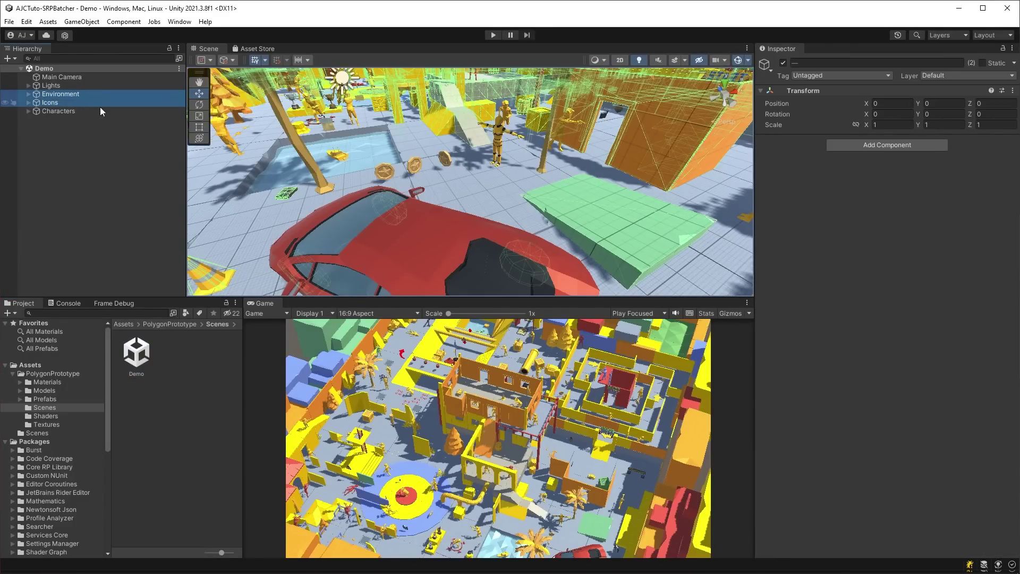
click(1013, 63)
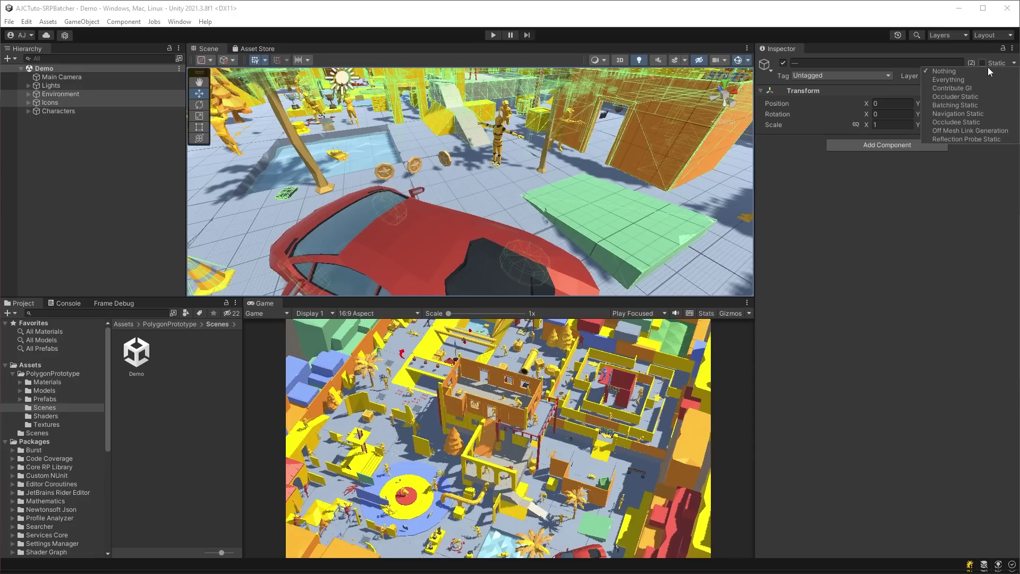
click(981, 105)
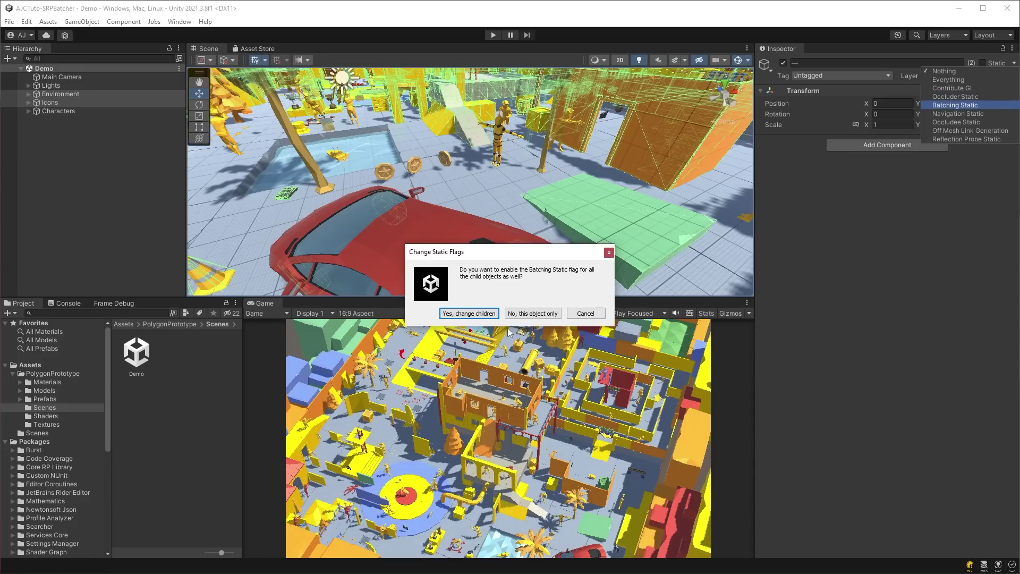
click(464, 314)
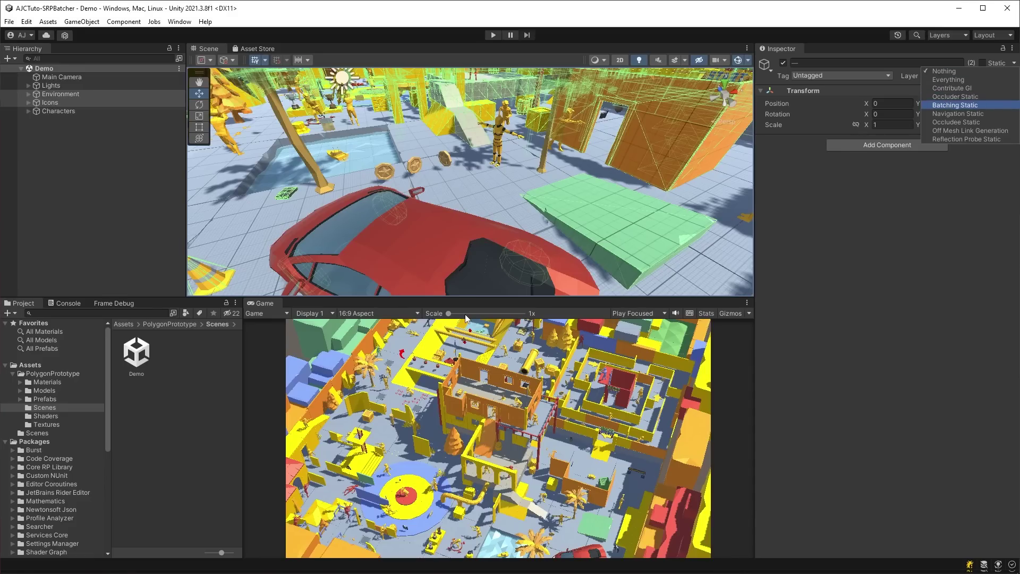
Set the Game view to Play Maximized with rendering statistics shown, run the Demo scene to check its batches, and stop it.
click(657, 314)
click(648, 335)
click(706, 313)
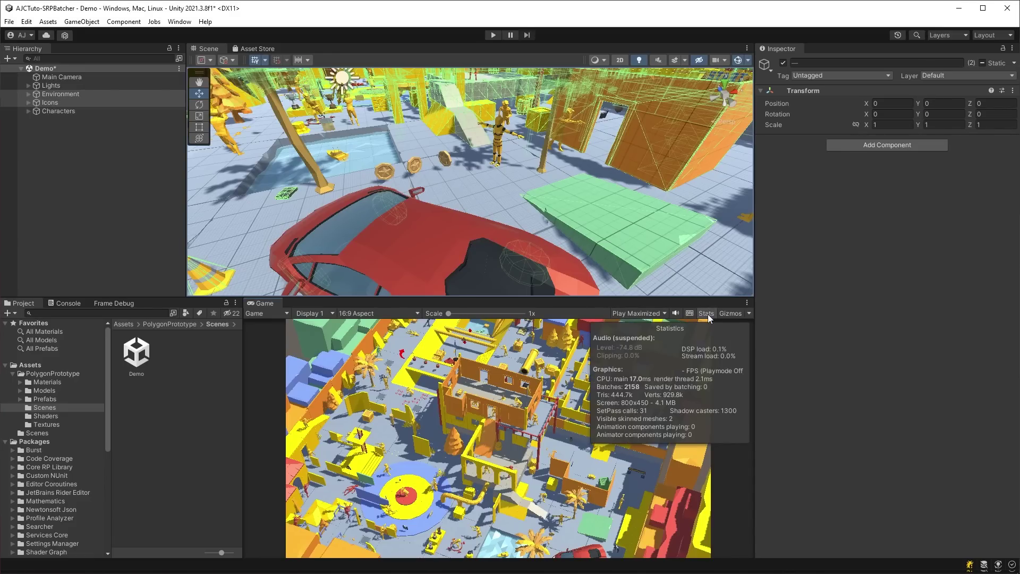
key(ctrl+p)
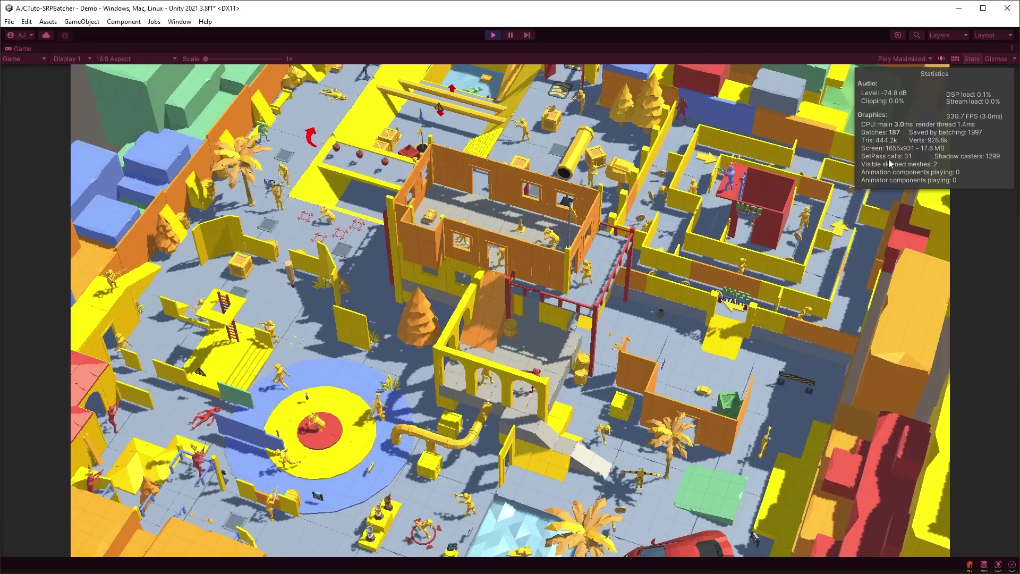
click(493, 35)
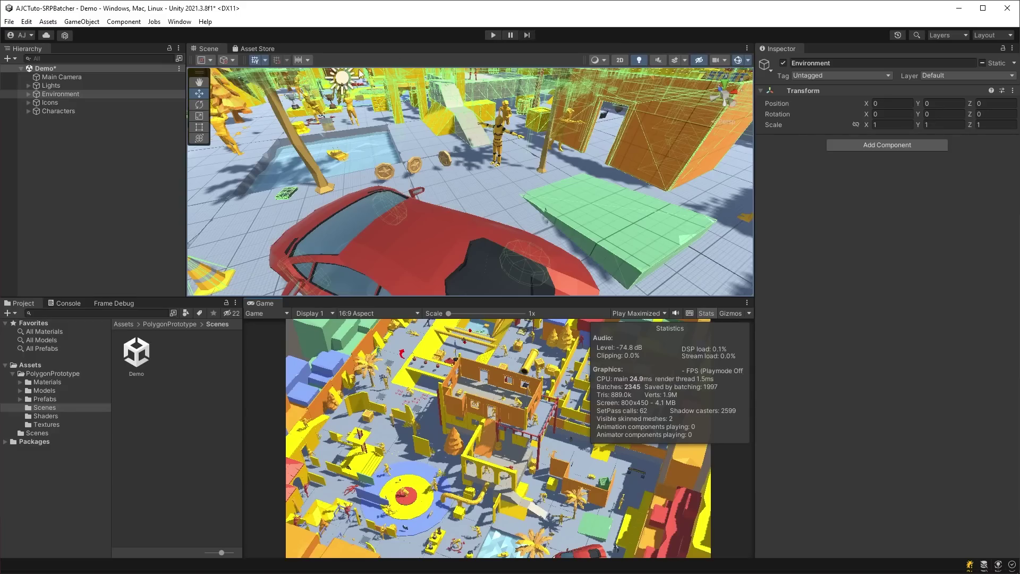